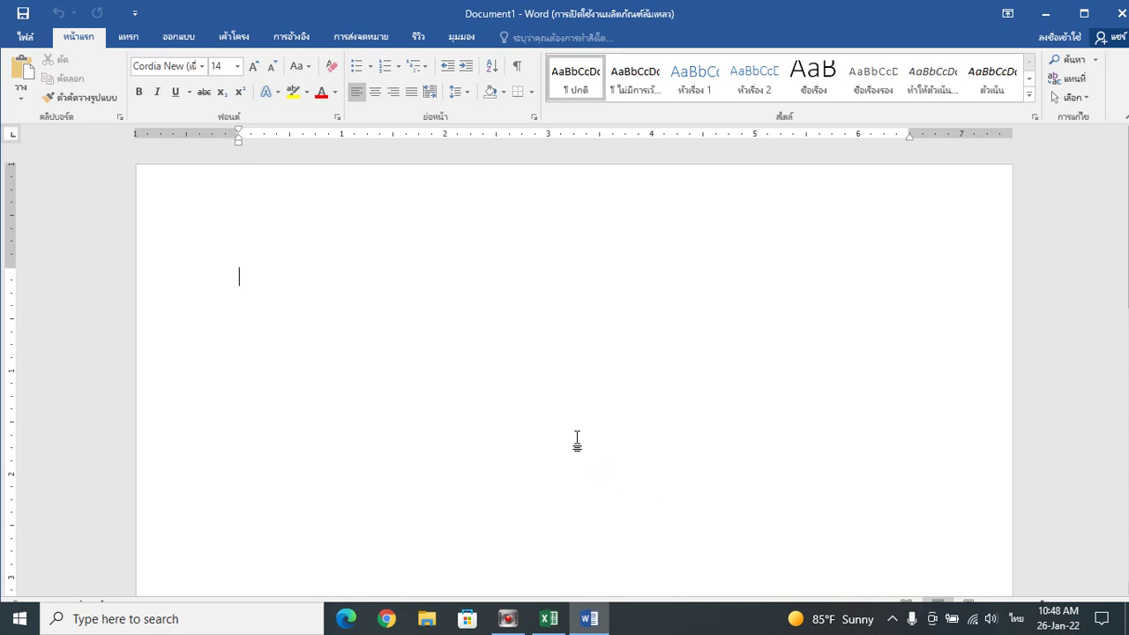
Step: Bring the blank Word document into view, with the Excel workbook open alongside
{"action": "mouse_move", "coordinate": [553, 620]}
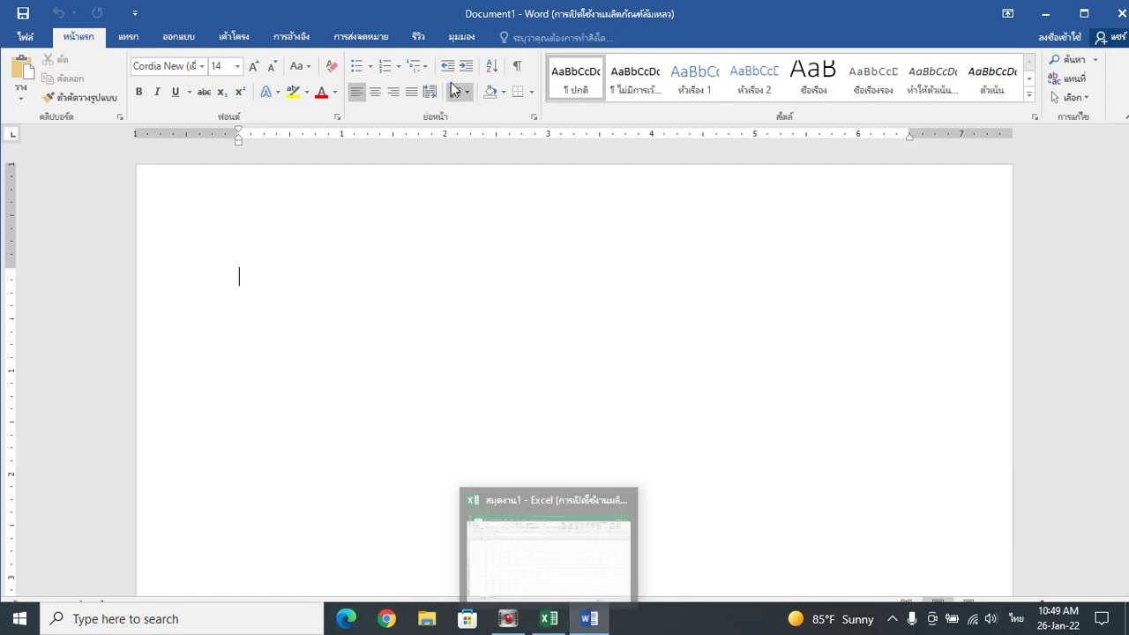
Step: Open the full Symbol dialog from Insert > Symbol > More Symbols, showing the Wingdings 2 characters
{"action": "left_click", "coordinate": [128, 37]}
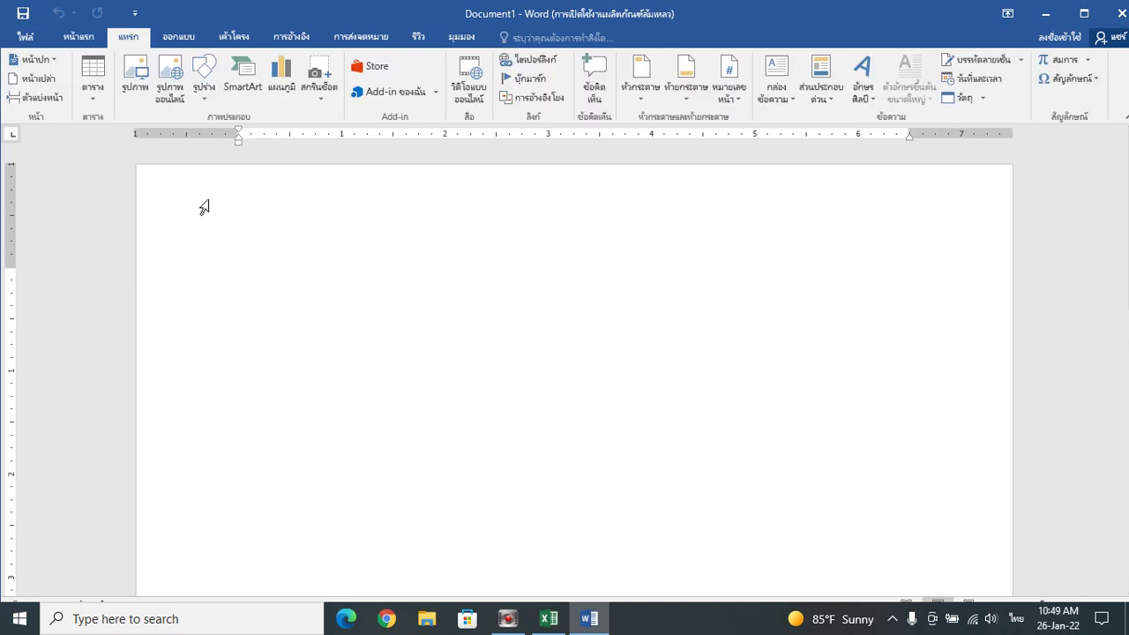
{"action": "left_click", "coordinate": [1094, 81]}
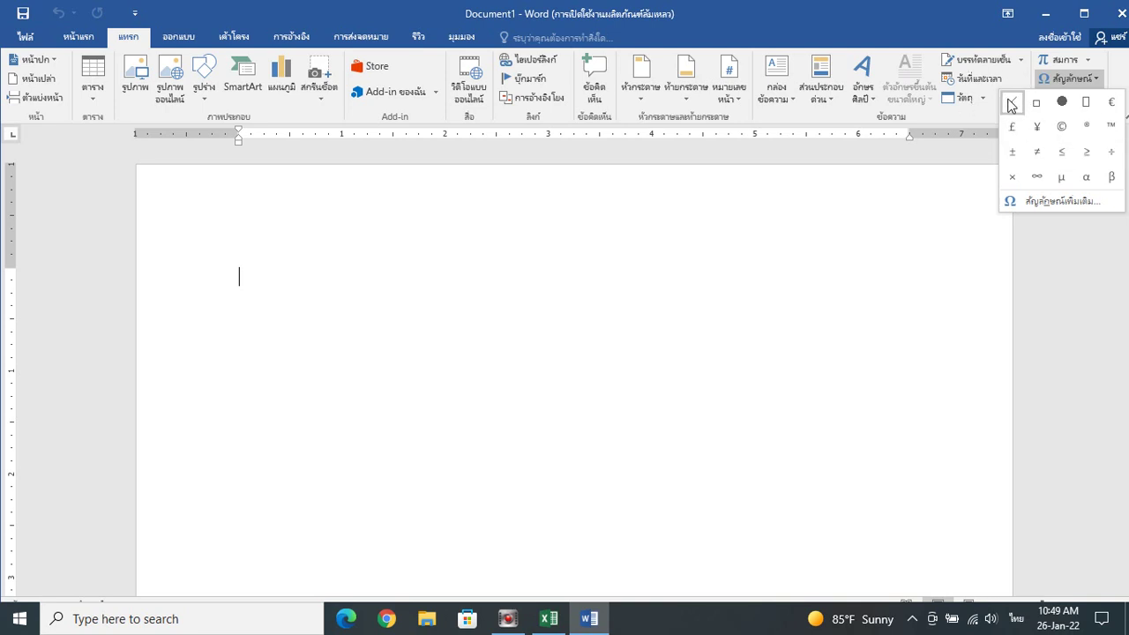
{"action": "left_click", "coordinate": [1067, 202]}
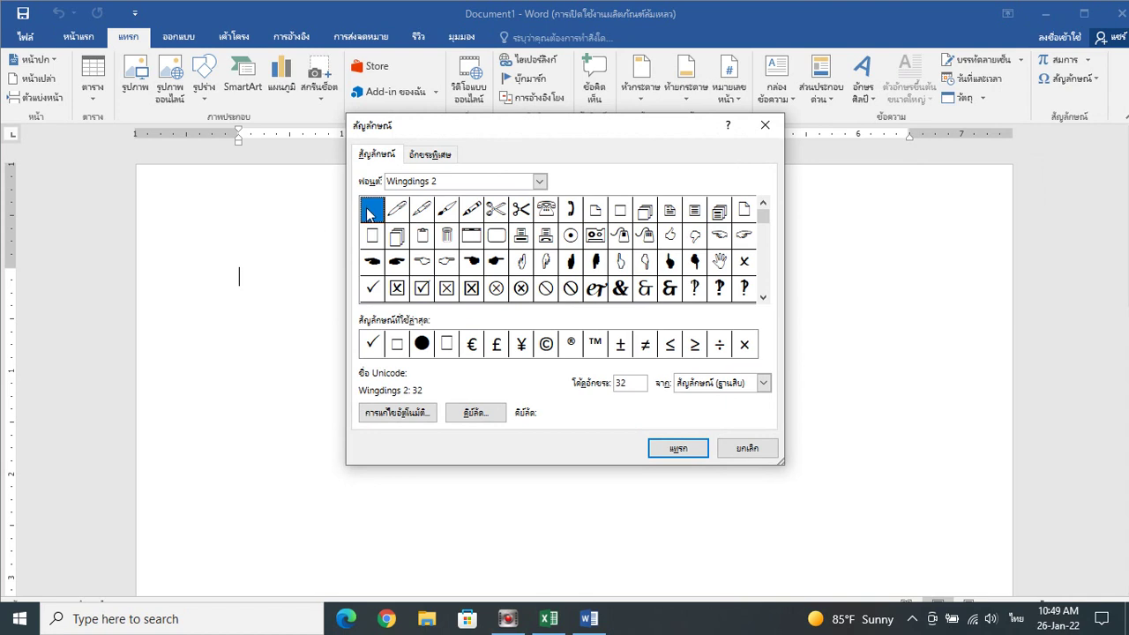
{"action": "left_click", "coordinate": [539, 182]}
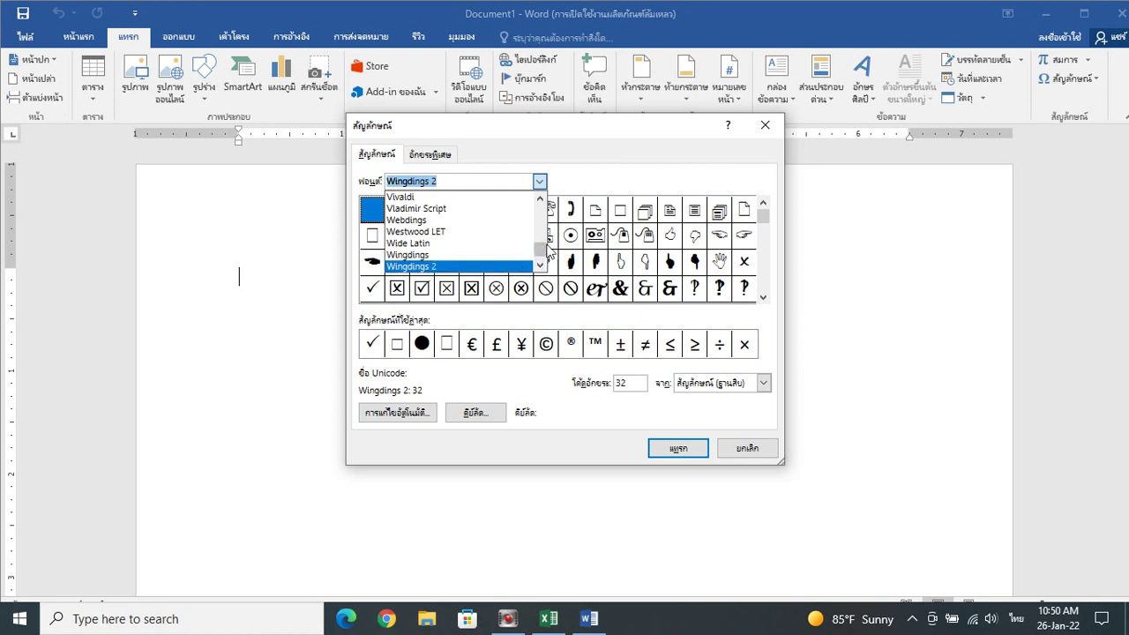
{"action": "left_click_drag", "start_coordinate": [544, 247], "coordinate": [547, 210]}
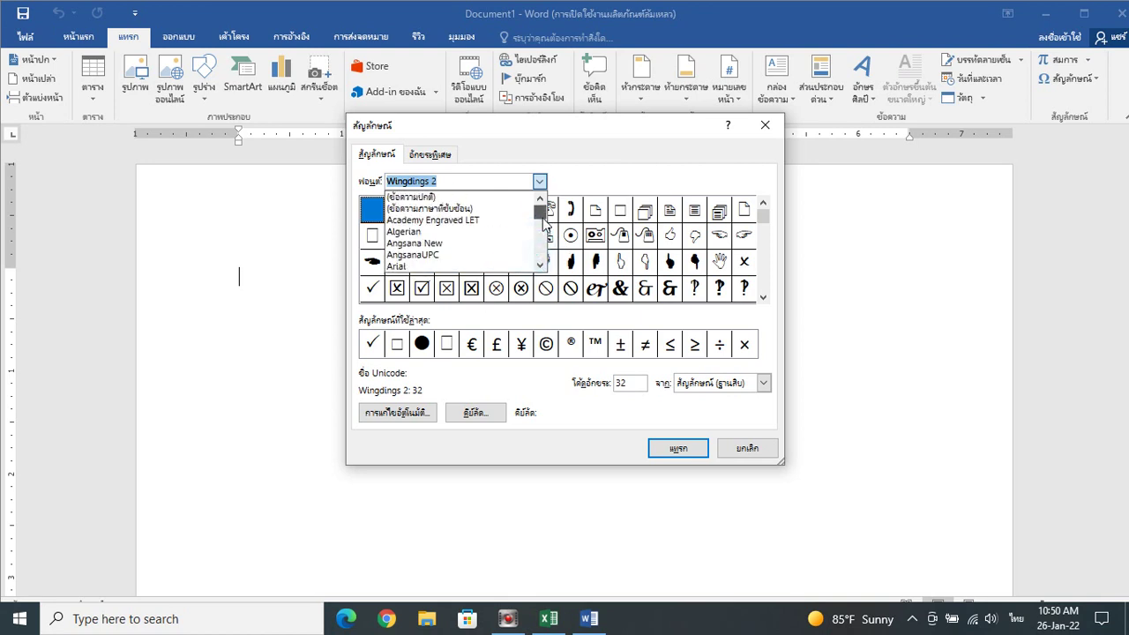
{"action": "left_click", "coordinate": [460, 242]}
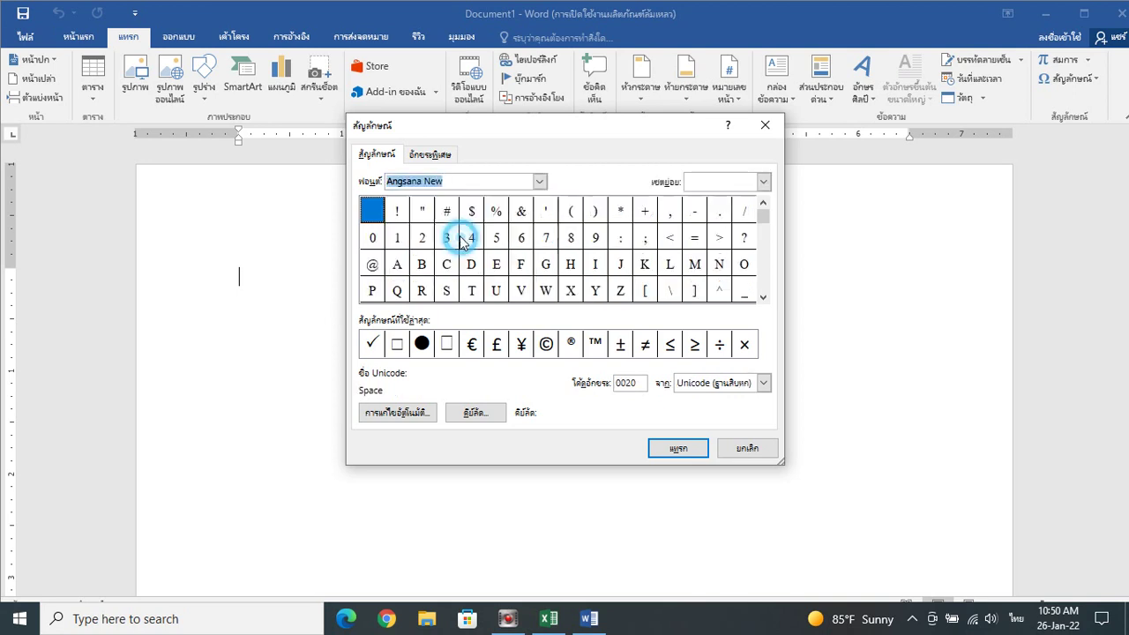
{"action": "left_click", "coordinate": [541, 180]}
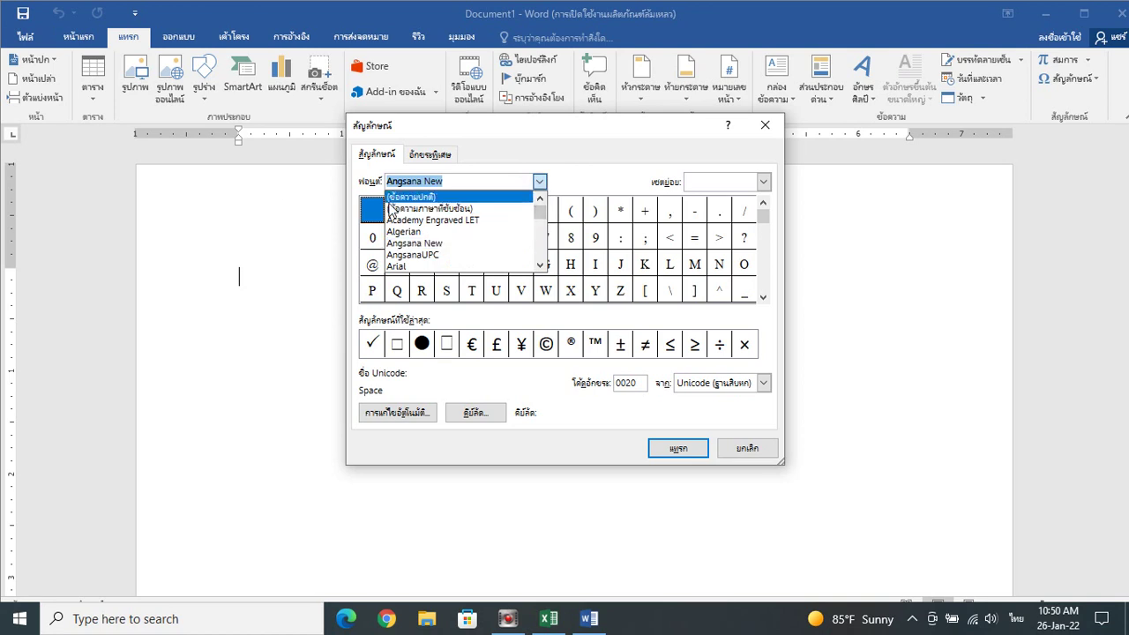
{"action": "left_click", "coordinate": [373, 187]}
{"action": "left_click", "coordinate": [539, 181]}
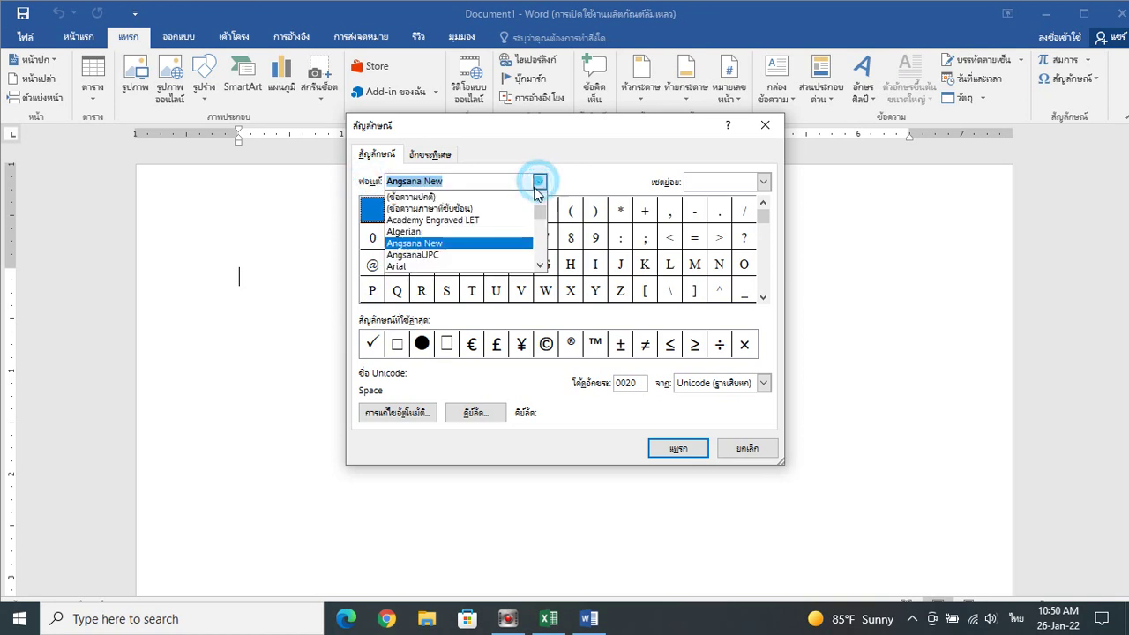
{"action": "mouse_move", "coordinate": [543, 215]}
{"action": "left_mouse_down"}
{"action": "mouse_move", "coordinate": [519, 254]}
{"action": "mouse_move", "coordinate": [537, 258]}
{"action": "mouse_move", "coordinate": [514, 251]}
{"action": "left_mouse_up"}
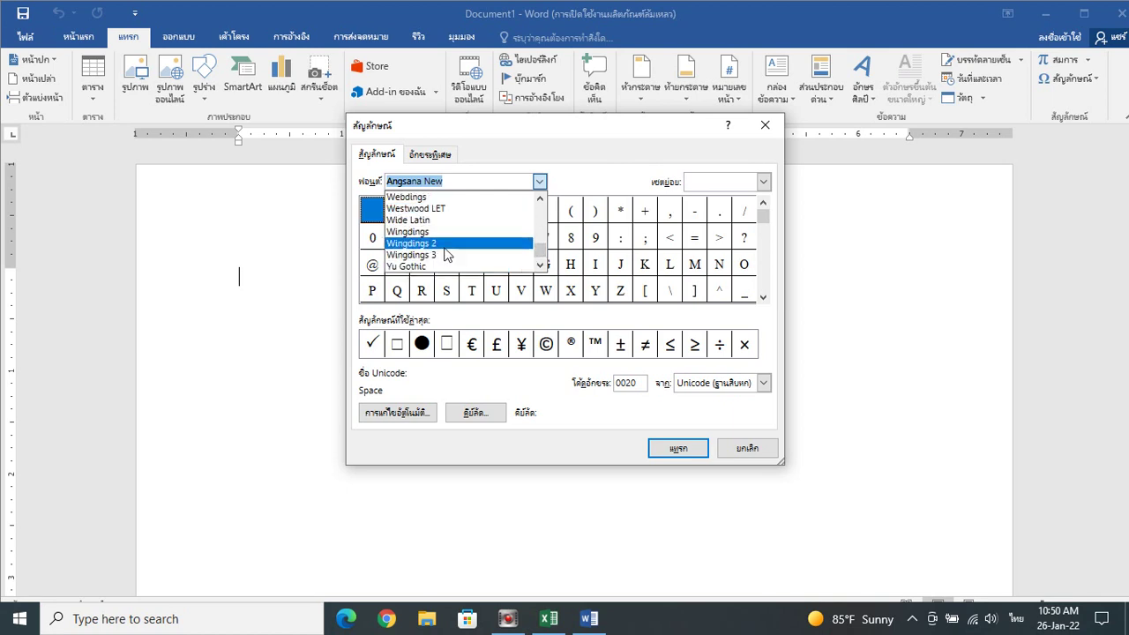
{"action": "left_click_drag", "start_coordinate": [515, 251], "coordinate": [448, 252]}
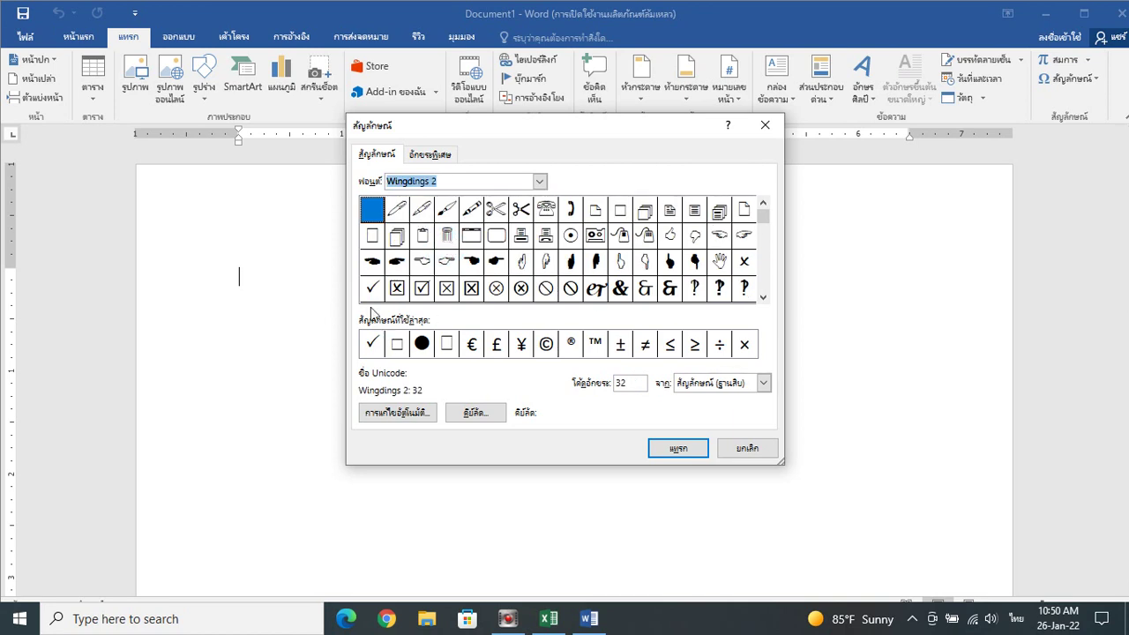
Step: Insert the Wingdings 2 check mark (code 80) into the document and close the Symbol dialog
{"action": "left_click", "coordinate": [372, 291]}
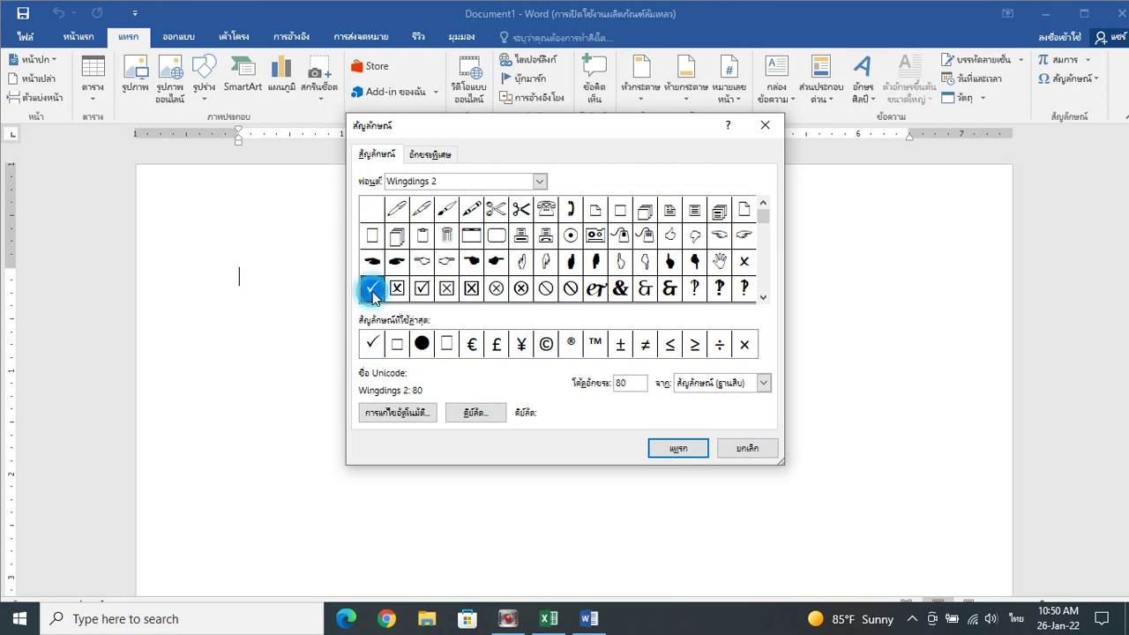
{"action": "left_click", "coordinate": [683, 451]}
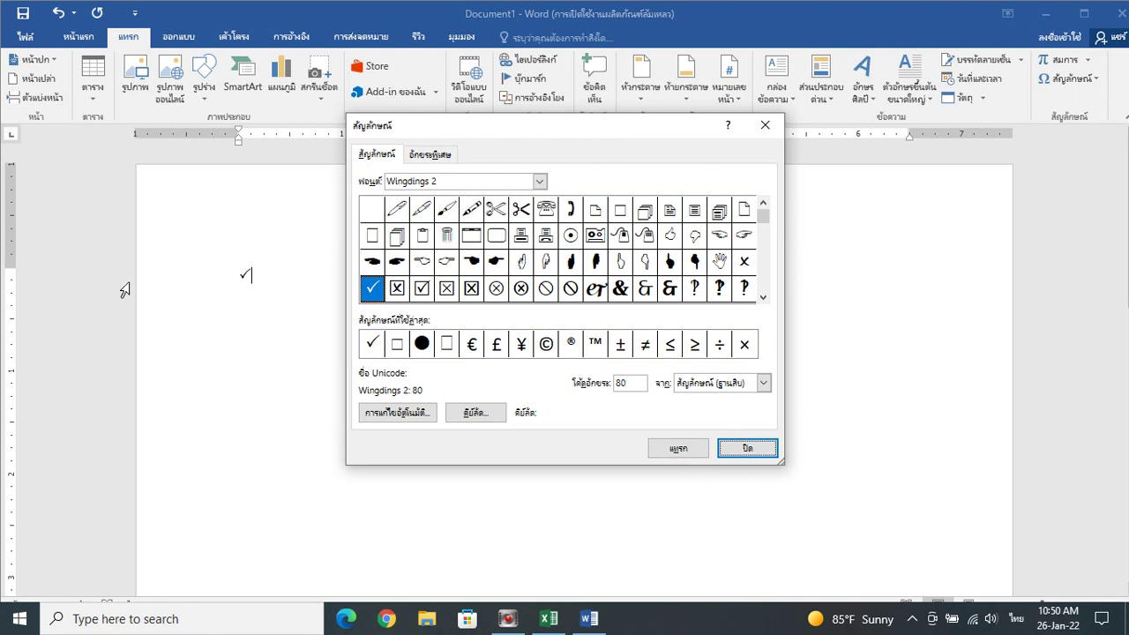
{"action": "left_click", "coordinate": [732, 450]}
Step: Switch over to the Excel workbook
{"action": "left_click", "coordinate": [262, 332]}
{"action": "left_click", "coordinate": [282, 268]}
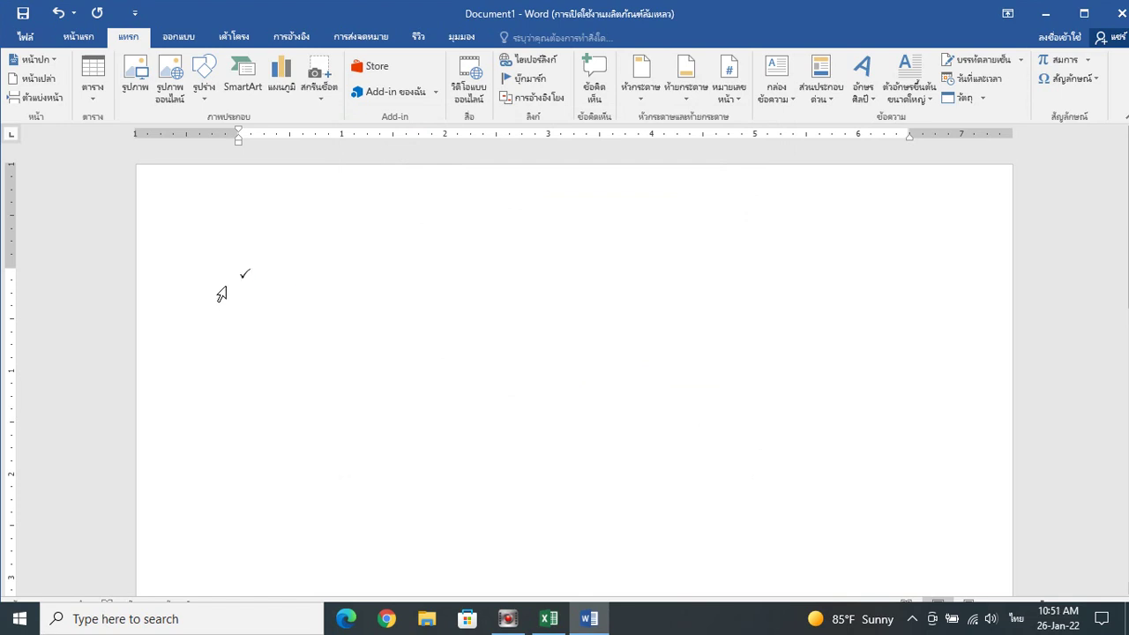
{"action": "left_click", "coordinate": [543, 618]}
Step: Select cell A1 in Excel and open the Symbol dialog from the Insert tab
{"action": "left_click", "coordinate": [171, 240]}
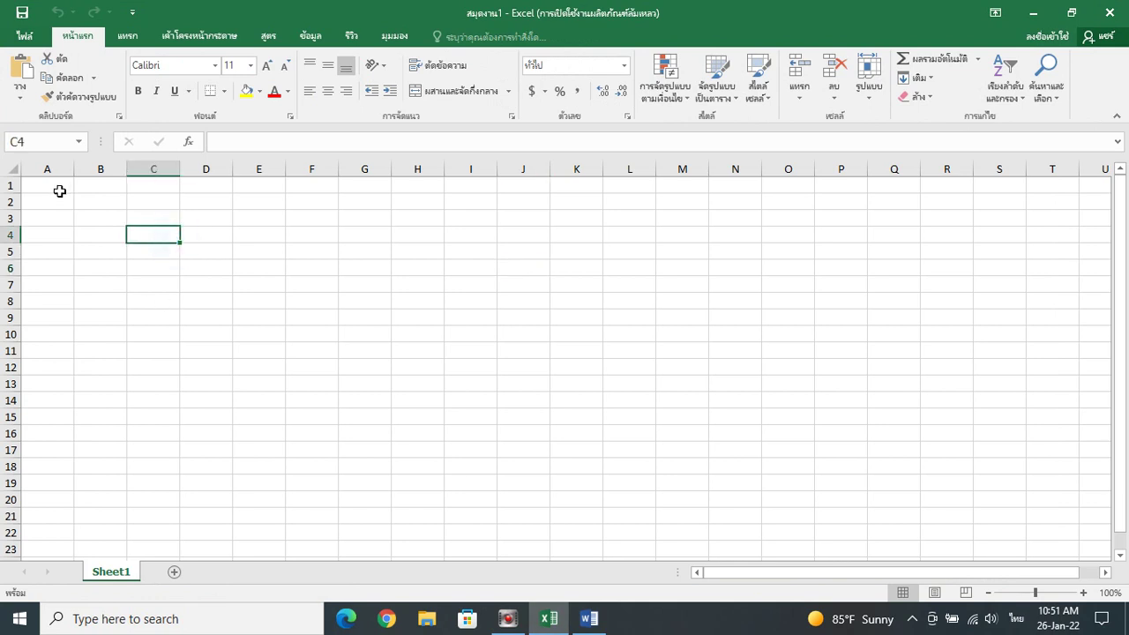
{"action": "left_click", "coordinate": [58, 186]}
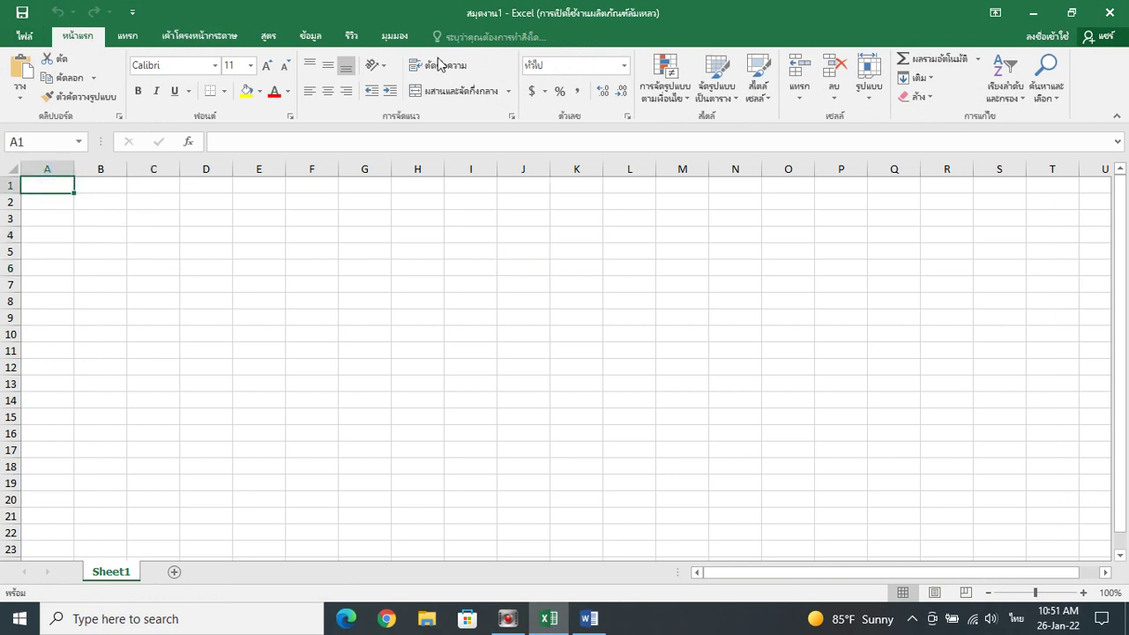
{"action": "mouse_move", "coordinate": [596, 627]}
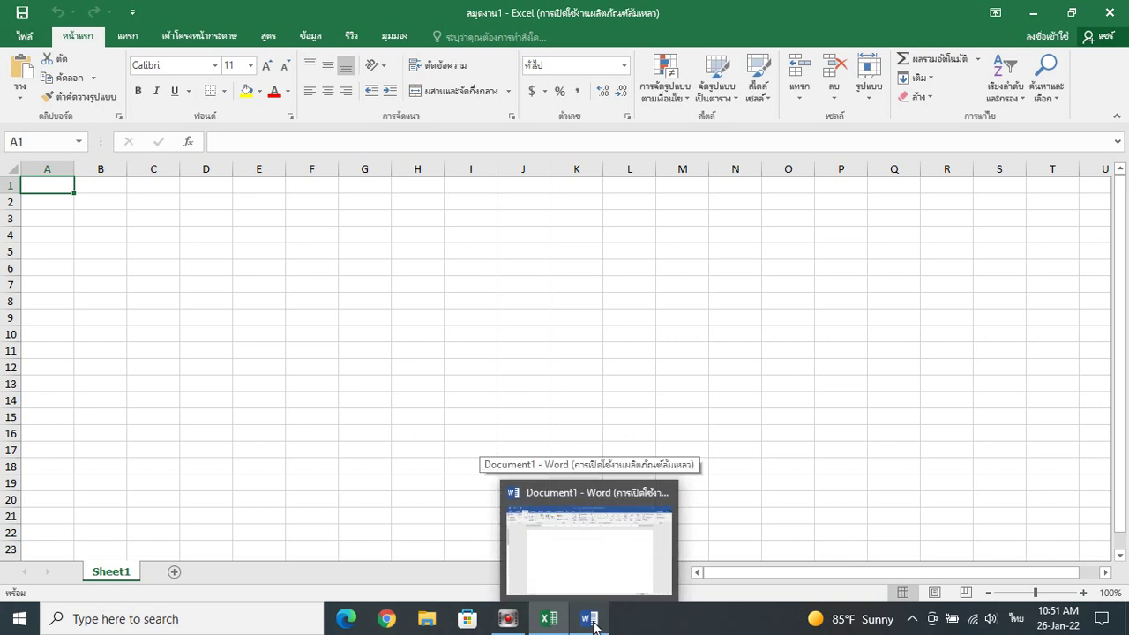
{"action": "left_click", "coordinate": [593, 625]}
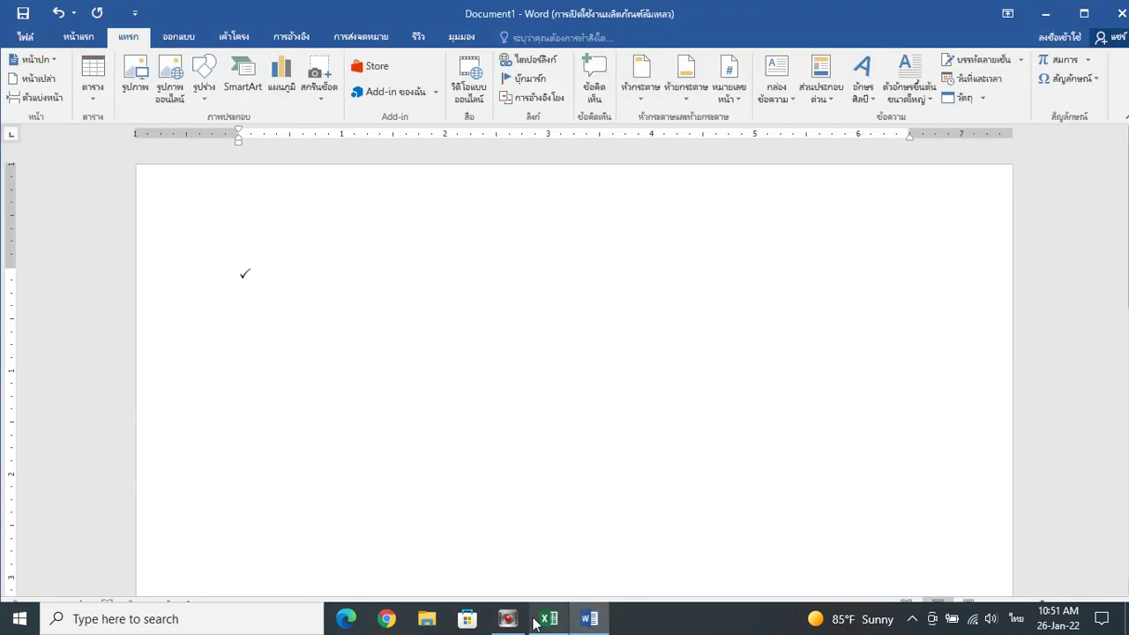
{"action": "left_click", "coordinate": [540, 622]}
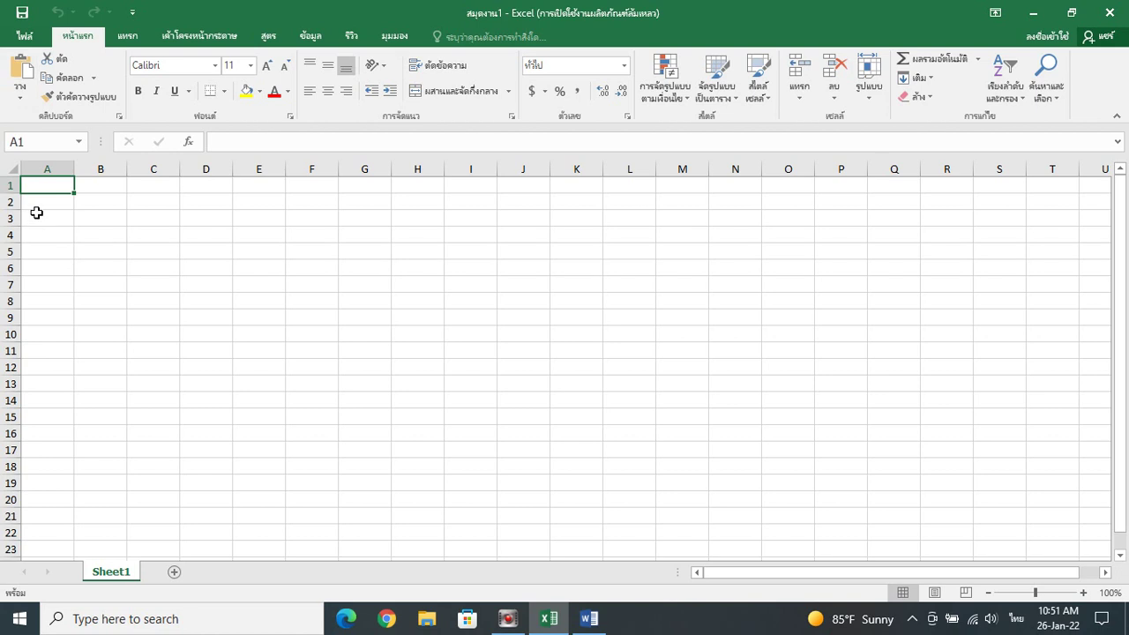
{"action": "left_click", "coordinate": [47, 187]}
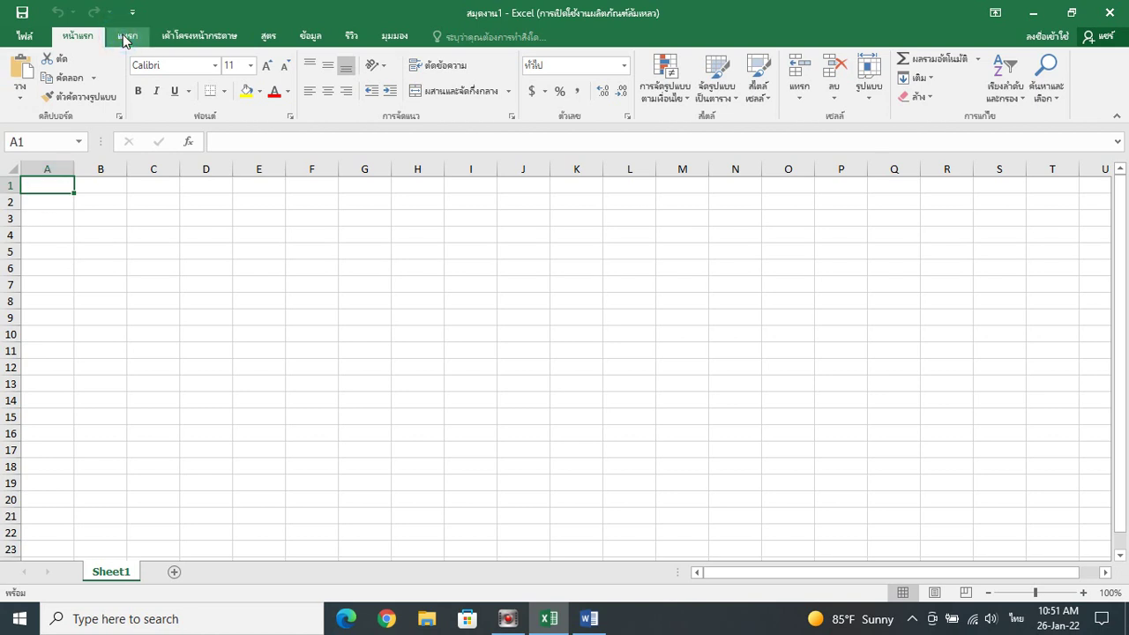
{"action": "left_click", "coordinate": [126, 35]}
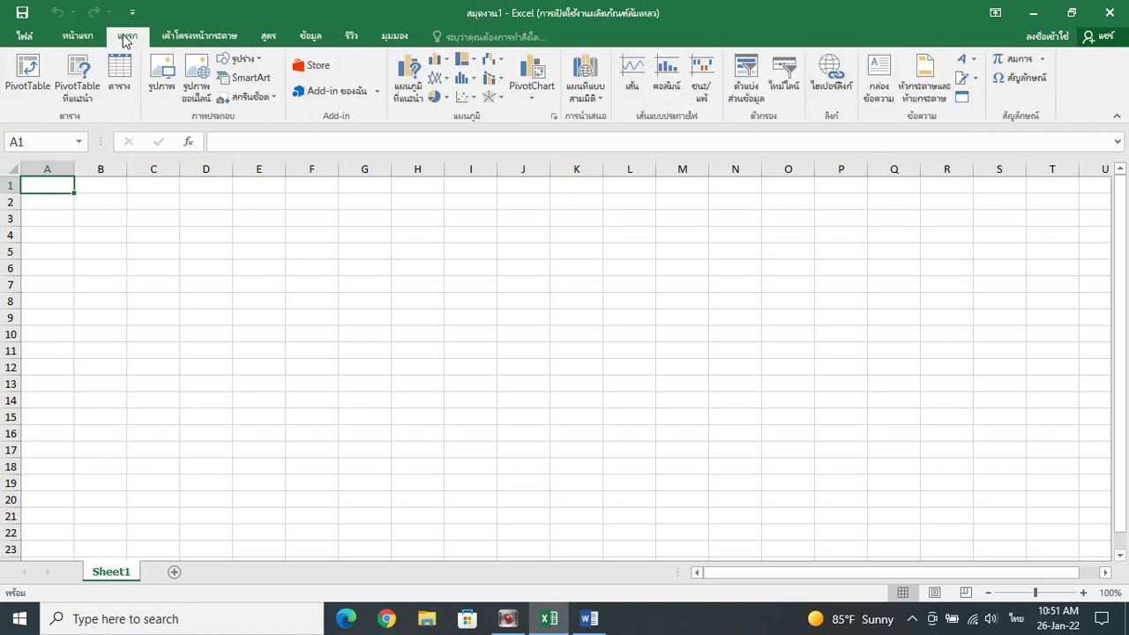
{"action": "left_click", "coordinate": [1041, 83]}
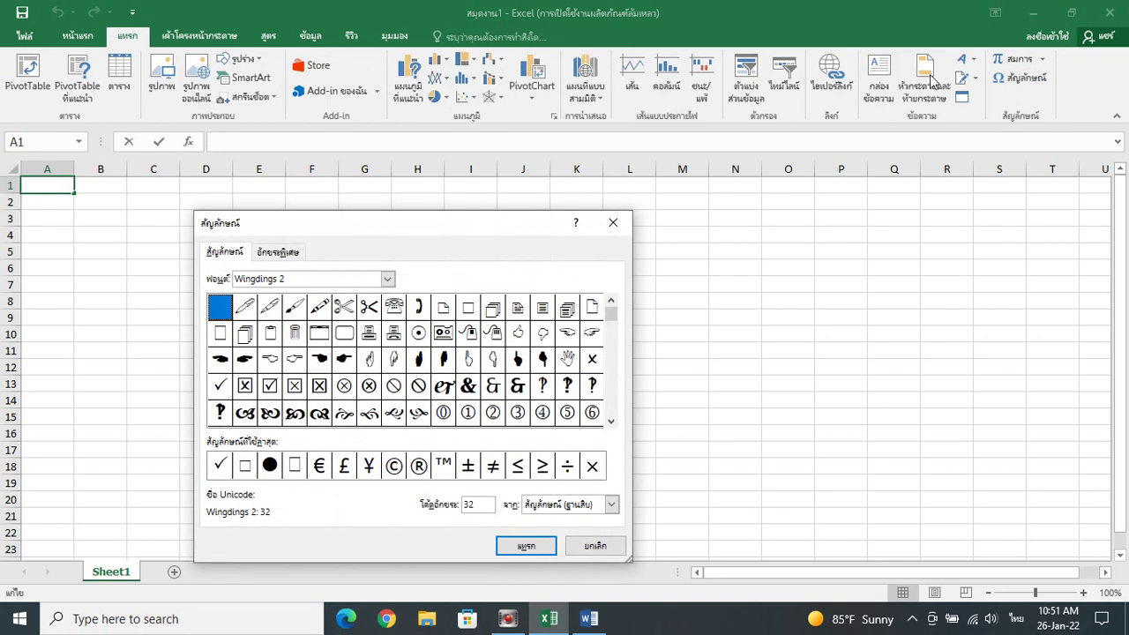
Step: Set the symbol font to Wingdings 2 and select the check mark
{"action": "left_click", "coordinate": [389, 279]}
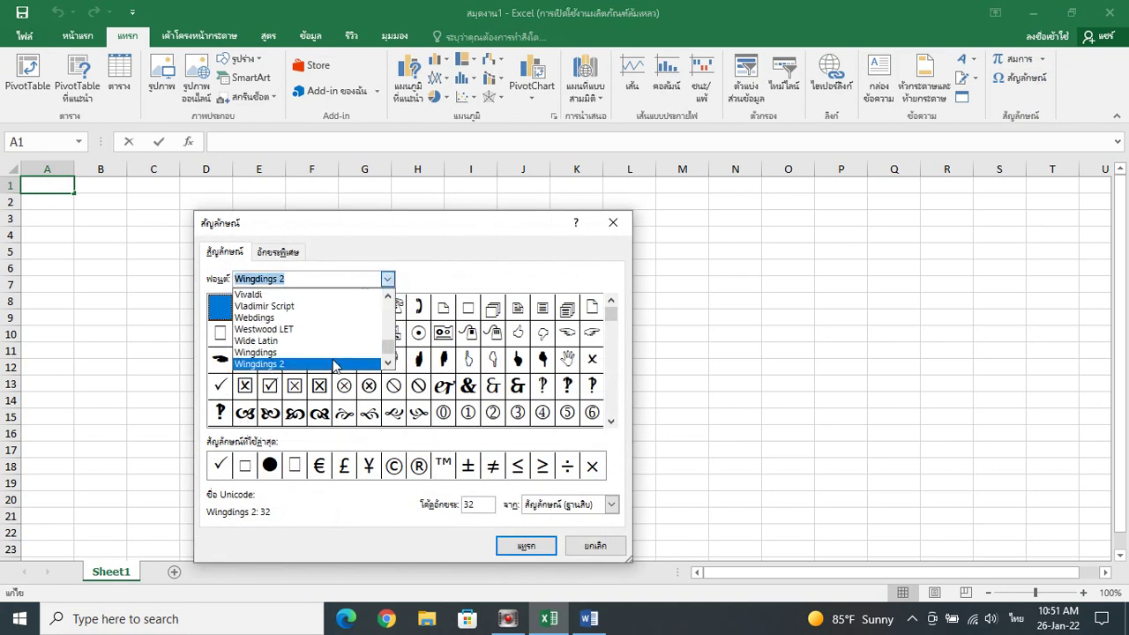
{"action": "left_click", "coordinate": [316, 352]}
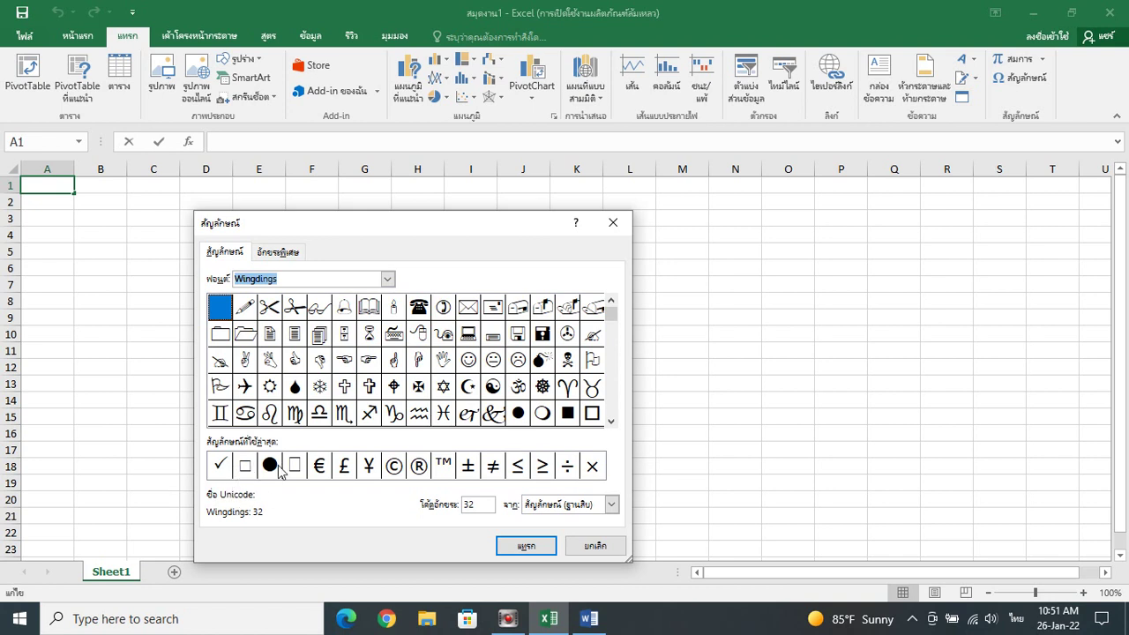
{"action": "left_click", "coordinate": [388, 280]}
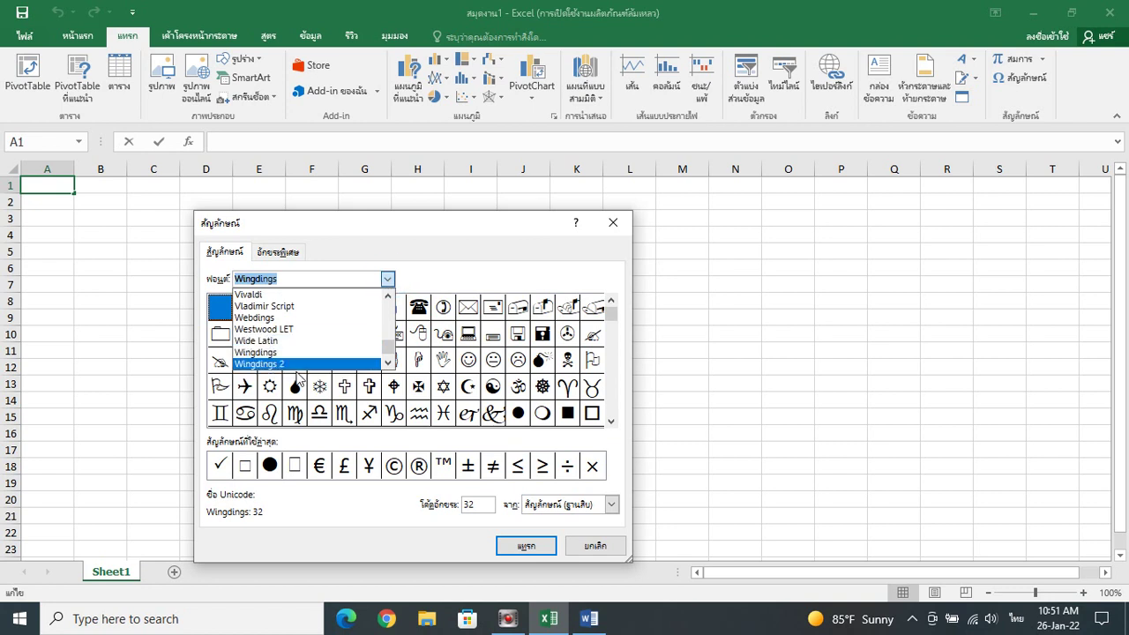
{"action": "left_click", "coordinate": [290, 365]}
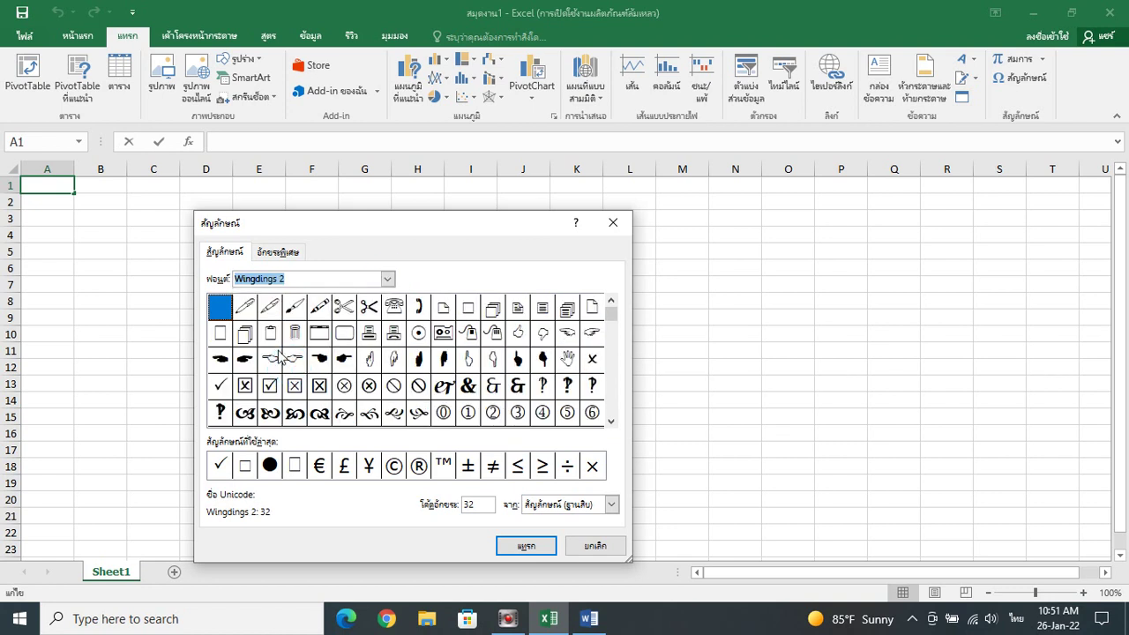
{"action": "left_click", "coordinate": [222, 388]}
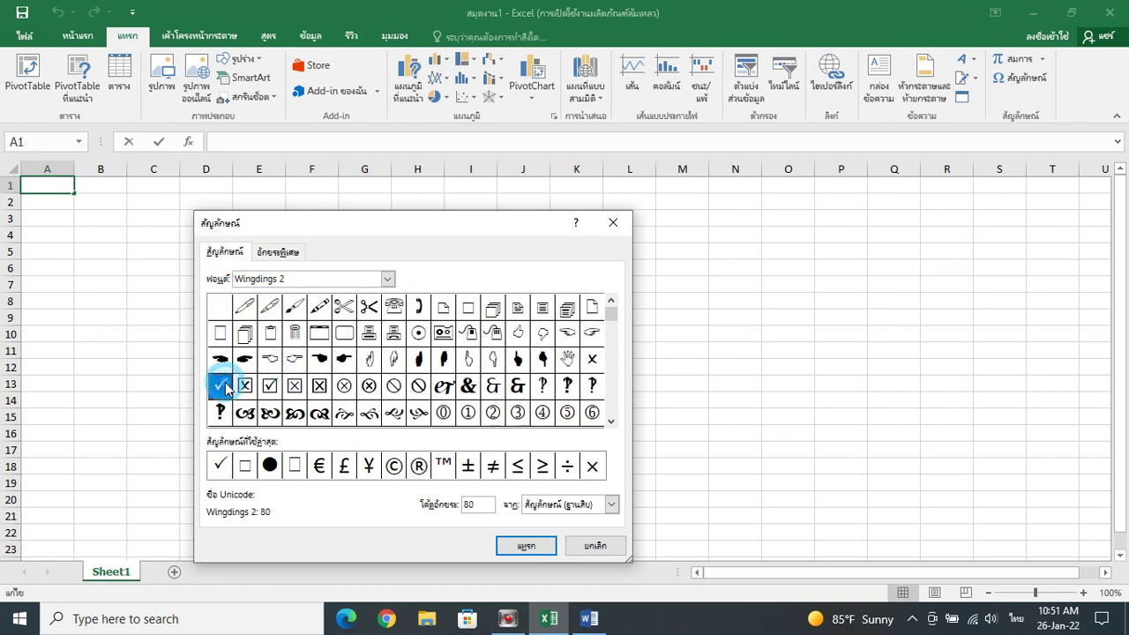
Step: Browse the font list, try Wingdings 3, then return to the Wingdings 2 check mark
{"action": "left_click", "coordinate": [388, 280]}
{"action": "mouse_move", "coordinate": [389, 342]}
{"action": "left_mouse_down"}
{"action": "mouse_move", "coordinate": [388, 355]}
{"action": "mouse_move", "coordinate": [383, 348]}
{"action": "left_mouse_up"}
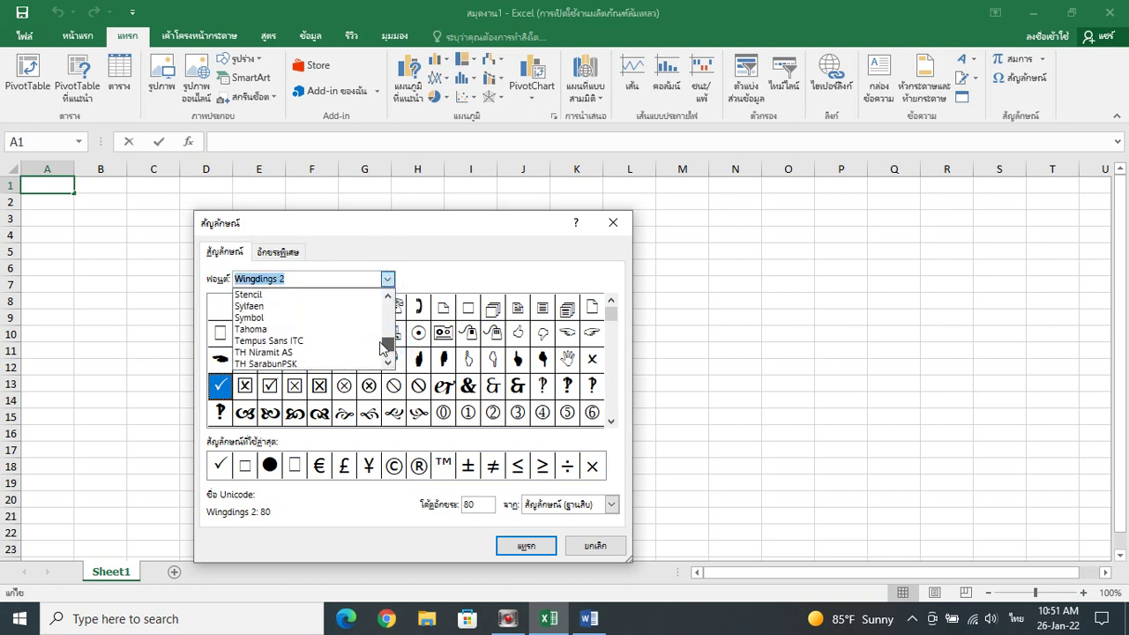
{"action": "scroll", "coordinate": [279, 344], "scroll_direction": "down", "scroll_amount": 8}
{"action": "scroll", "coordinate": [279, 344], "scroll_direction": "down", "scroll_amount": 3}
{"action": "scroll", "coordinate": [279, 344], "scroll_direction": "up", "scroll_amount": 4}
{"action": "scroll", "coordinate": [279, 344], "scroll_direction": "down", "scroll_amount": 1}
{"action": "scroll", "coordinate": [279, 344], "scroll_direction": "down", "scroll_amount": 2}
{"action": "scroll", "coordinate": [279, 344], "scroll_direction": "up", "scroll_amount": 2}
{"action": "scroll", "coordinate": [279, 344], "scroll_direction": "down", "scroll_amount": 2}
{"action": "scroll", "coordinate": [279, 344], "scroll_direction": "up", "scroll_amount": 2}
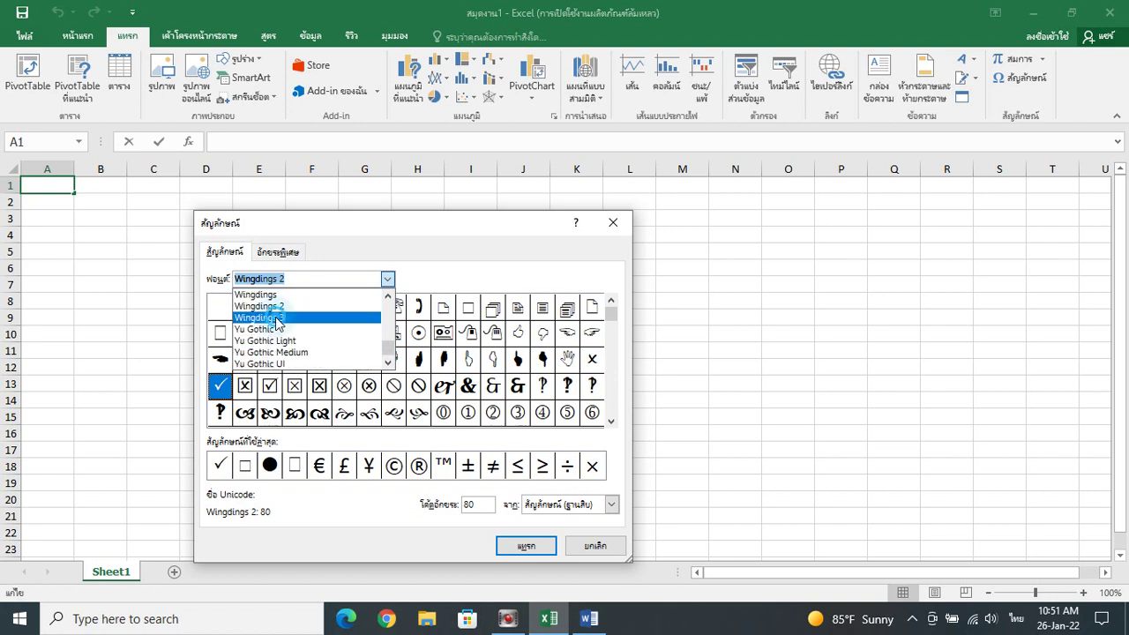
{"action": "left_click", "coordinate": [276, 319]}
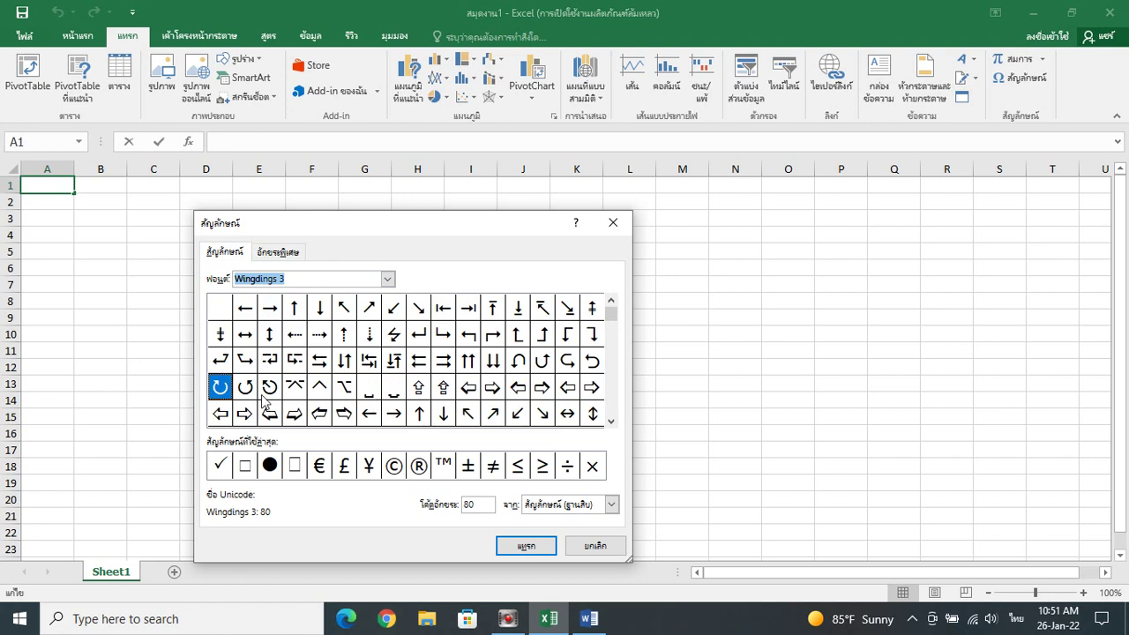
{"action": "left_click", "coordinate": [385, 280]}
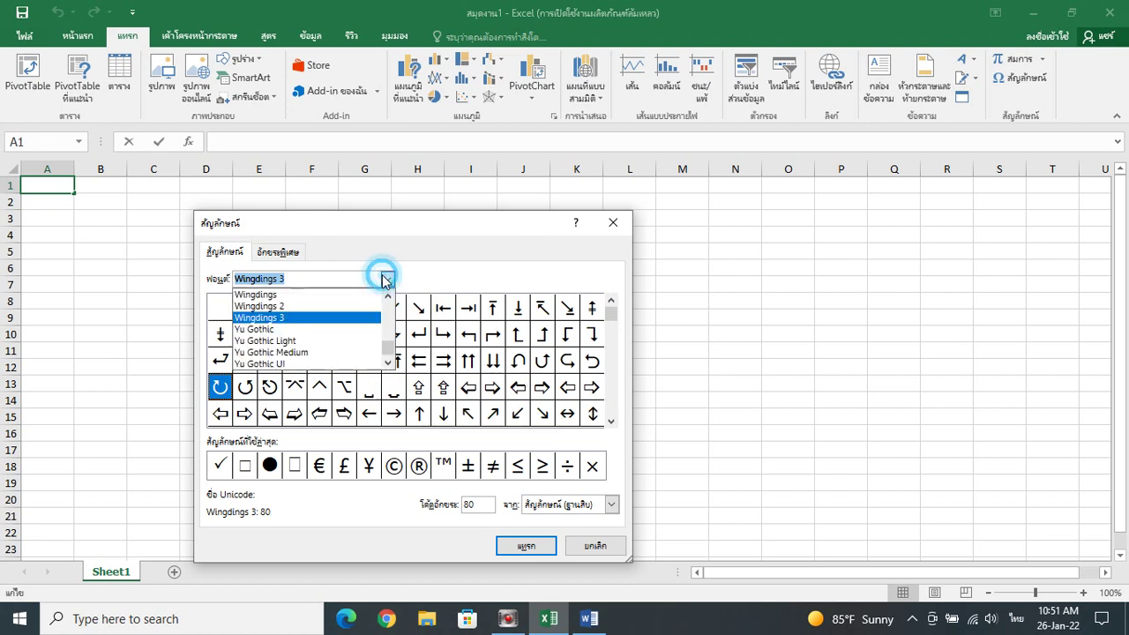
{"action": "left_click", "coordinate": [338, 309]}
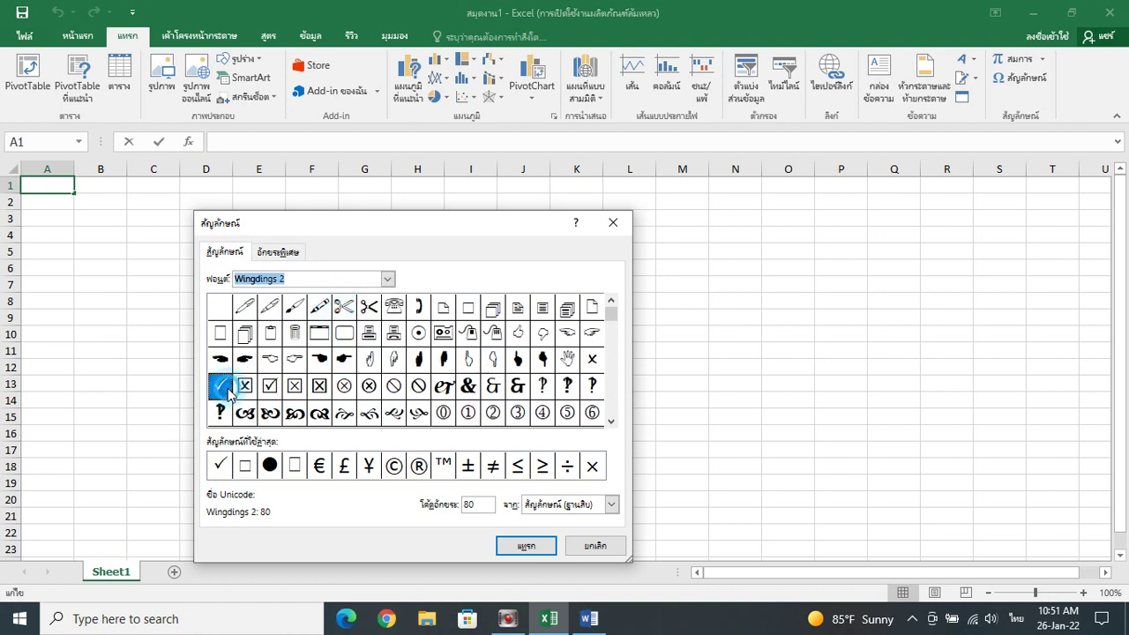
Step: Insert the check mark into cell A1, close the dialog, and commit the entry
{"action": "left_click", "coordinate": [521, 545]}
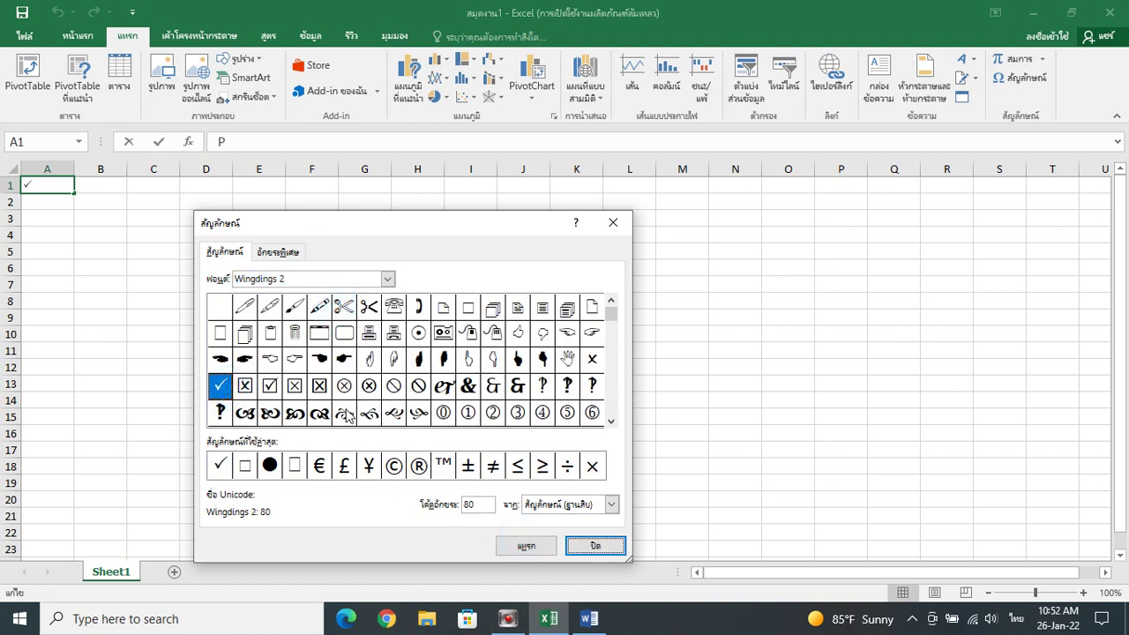
{"action": "left_click", "coordinate": [612, 226]}
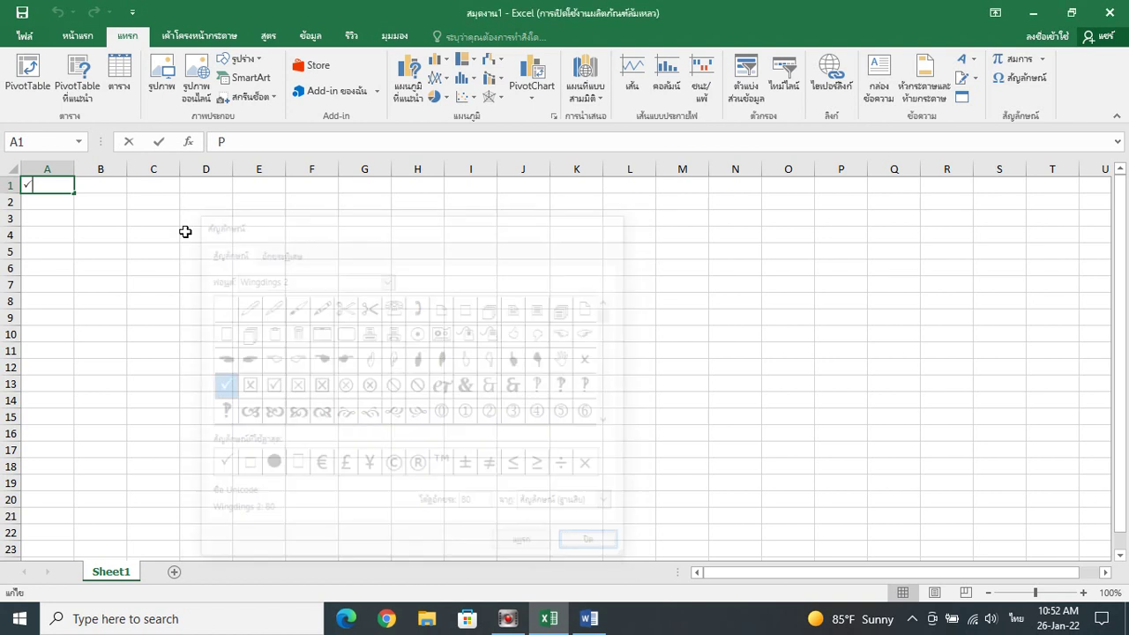
{"action": "left_click", "coordinate": [44, 218]}
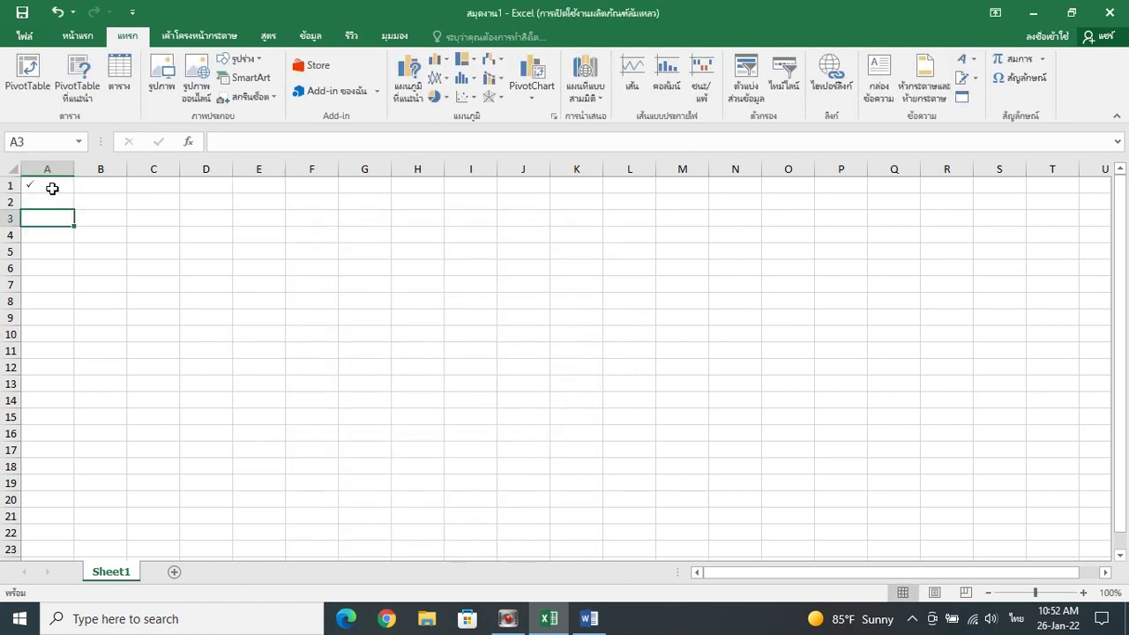
Step: Raise the font size of the check mark in A1 to 72 with Increase Font Size
{"action": "left_click", "coordinate": [52, 185]}
{"action": "left_click", "coordinate": [77, 36]}
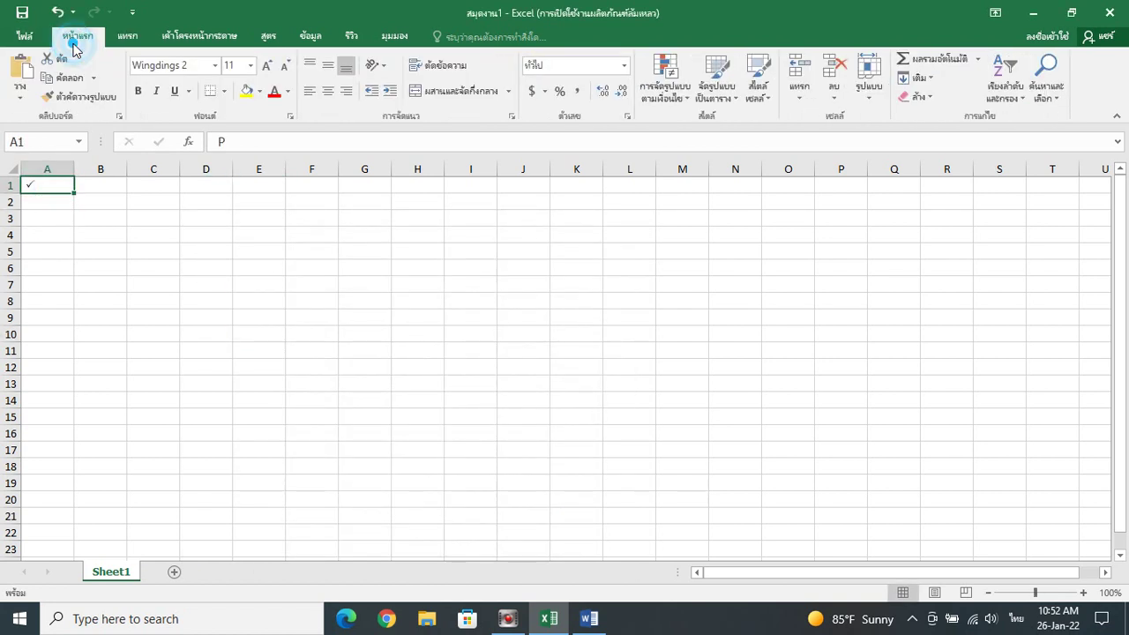
{"action": "left_click", "coordinate": [266, 65]}
{"action": "left_click", "coordinate": [266, 65]}
{"action": "left_click", "coordinate": [266, 66]}
{"action": "left_click", "coordinate": [267, 66]}
{"action": "left_click", "coordinate": [267, 66]}
{"action": "left_click", "coordinate": [267, 66]}
{"action": "left_click", "coordinate": [267, 66]}
{"action": "left_click", "coordinate": [267, 66]}
{"action": "left_click", "coordinate": [268, 66]}
Step: Click away to view the enlarged check mark, then reselect cell A1
{"action": "left_click", "coordinate": [156, 292]}
{"action": "left_click", "coordinate": [56, 230]}
{"action": "left_click", "coordinate": [206, 319]}
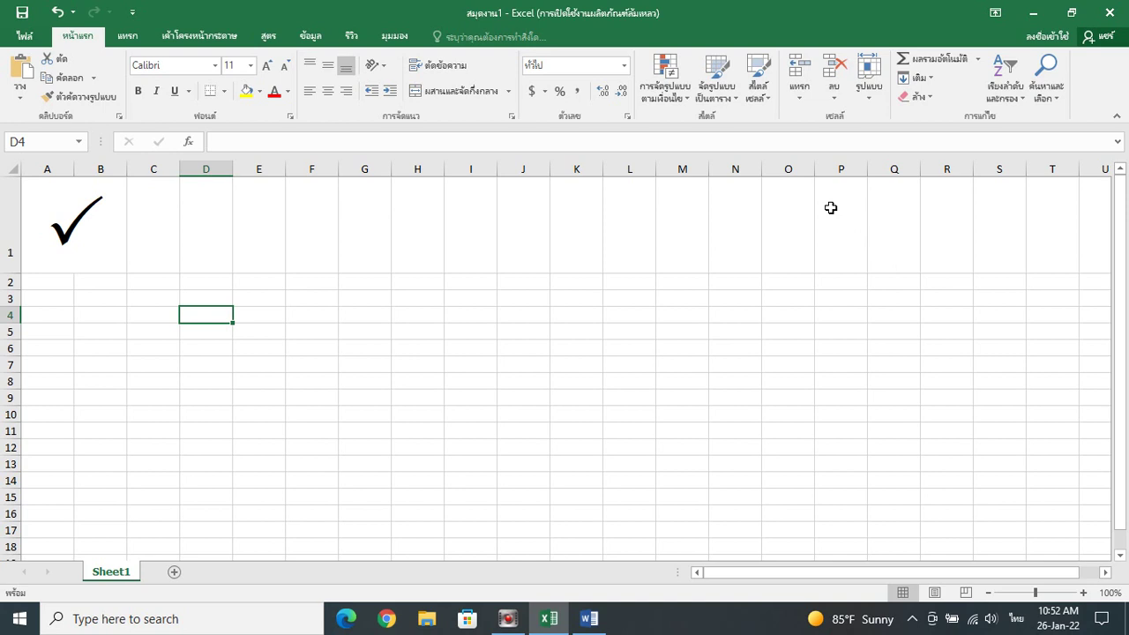
{"action": "left_click", "coordinate": [71, 233]}
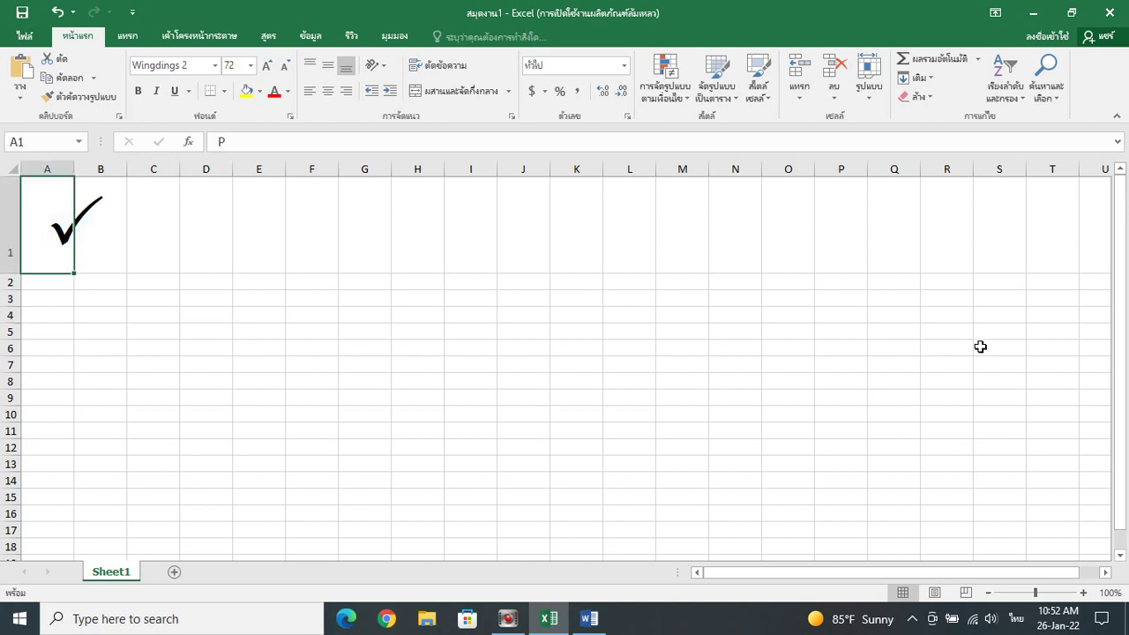